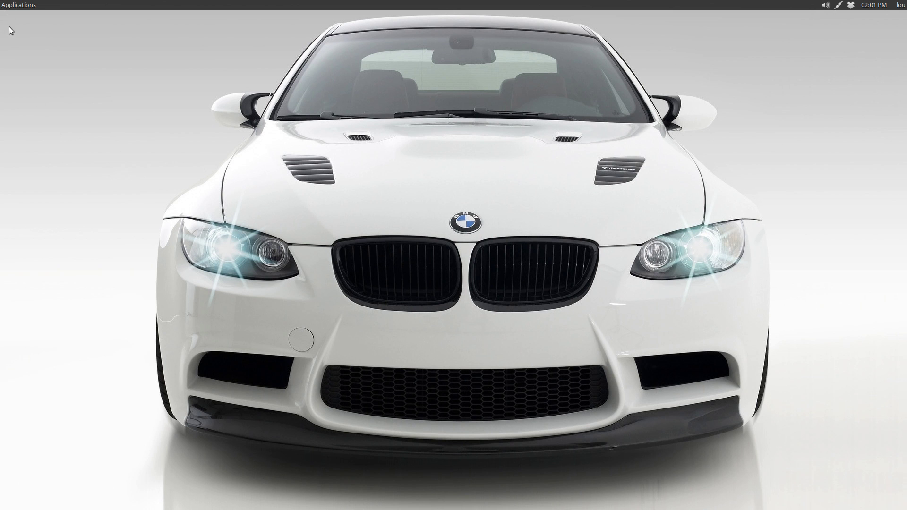
Open About Xfce from the application launcher and move its window to the right of the desktop's centre
click(19, 5)
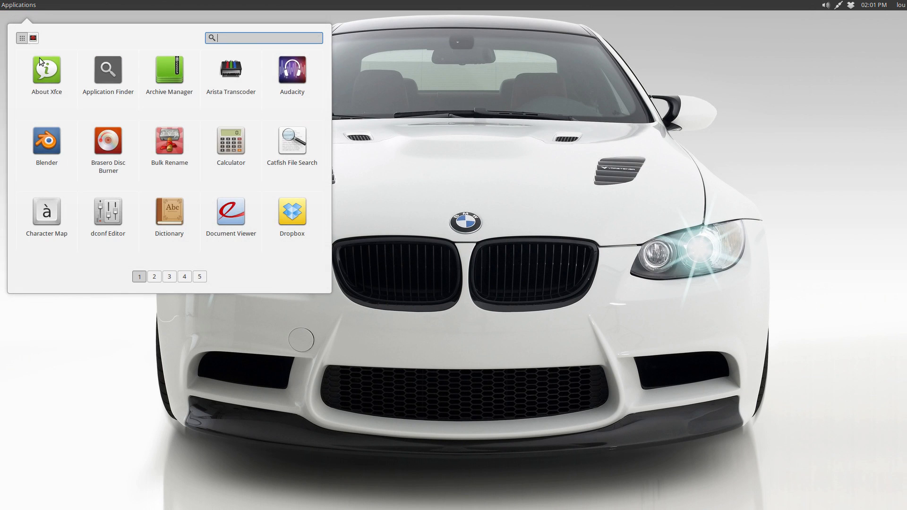
click(44, 73)
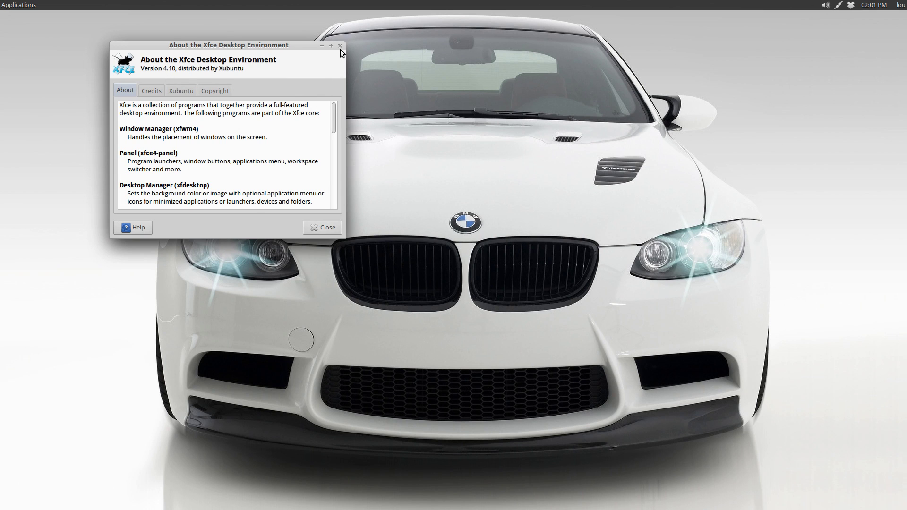
drag(285, 46, 317, 40)
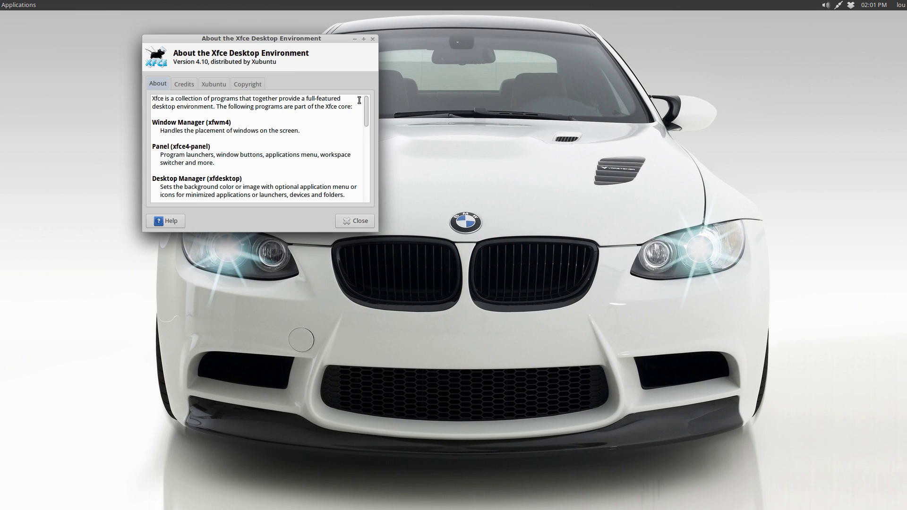
drag(329, 40, 487, 39)
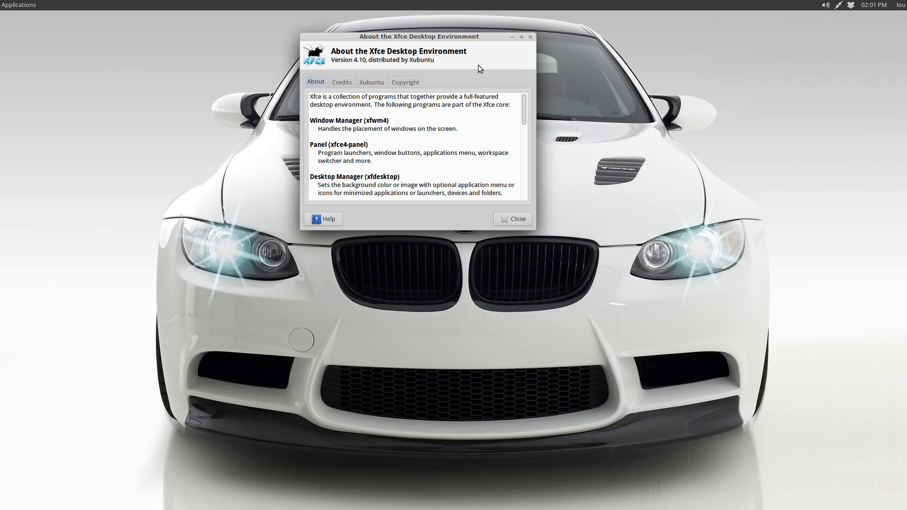
drag(474, 37, 465, 59)
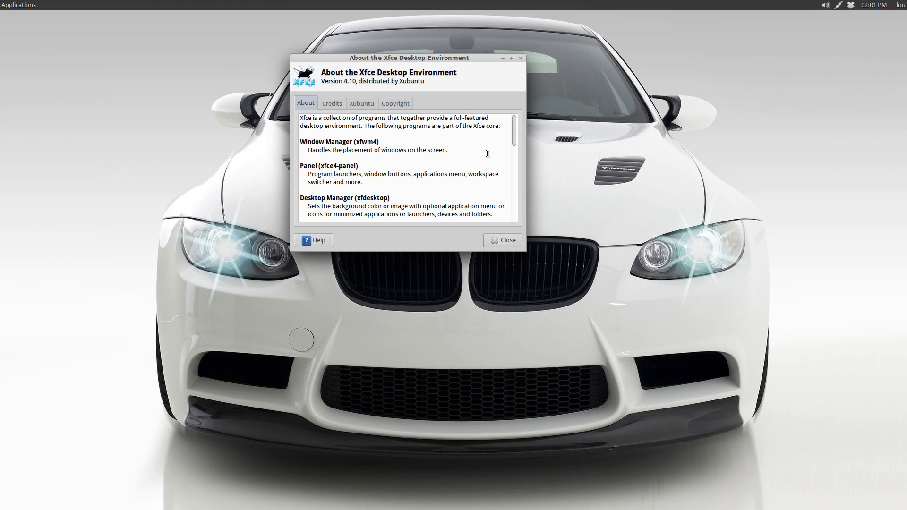
drag(469, 59, 591, 66)
Search the application launcher for dconf, launch dconf Editor and move its window beside the About Xfce window
click(19, 5)
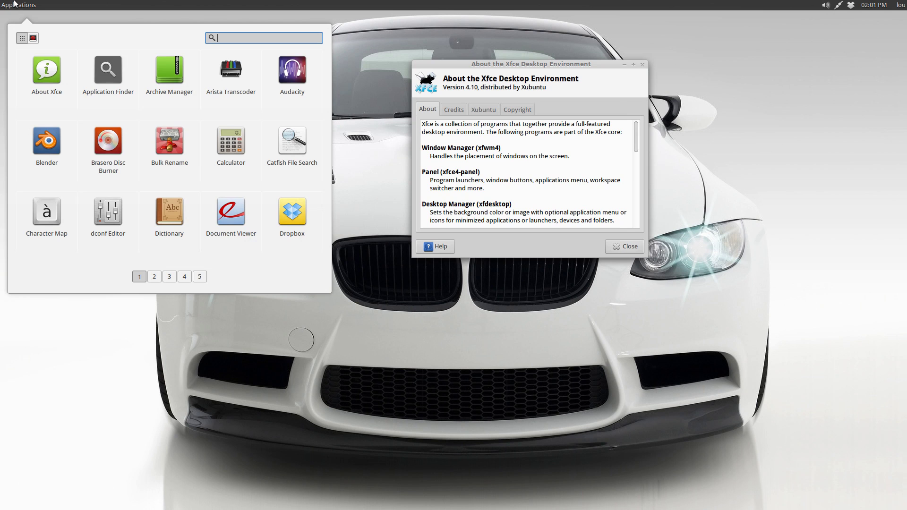
scroll(127, 199, down, 4)
scroll(129, 198, up, 4)
text(dconf)
key(Return)
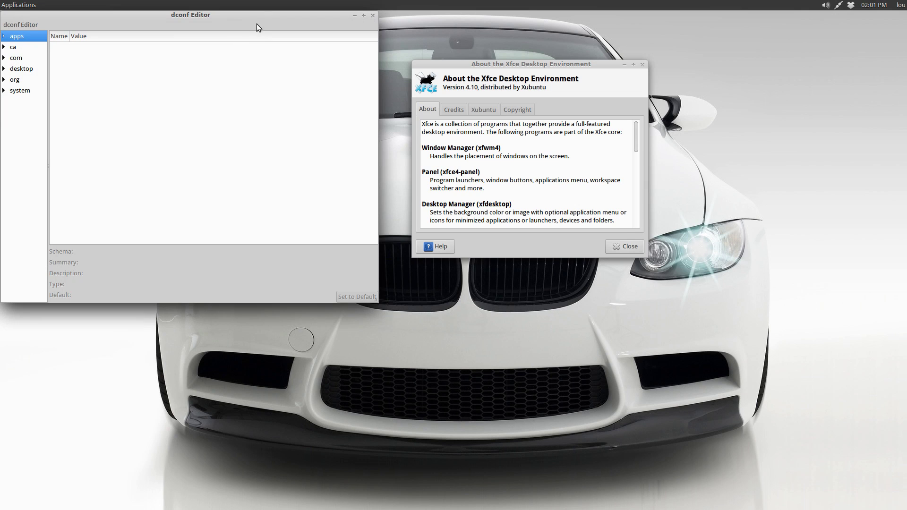
drag(256, 23, 282, 60)
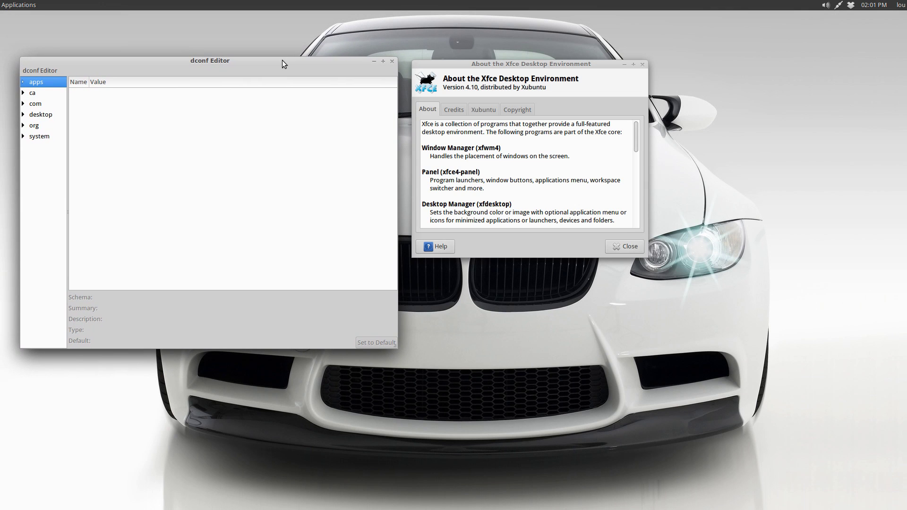
Expand the desktop branch and the org > pantheon > desktop > gala branch in the dconf Editor tree
mouse_move(469, 501)
click(22, 114)
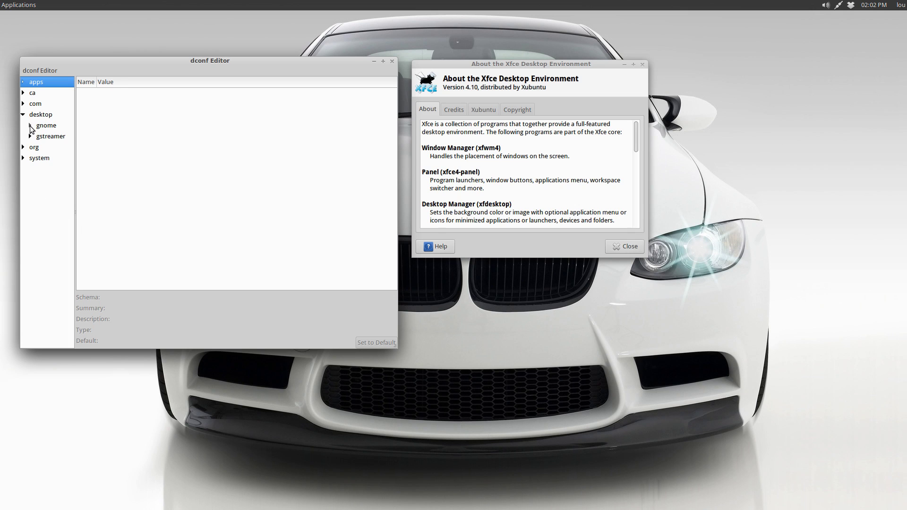
click(22, 147)
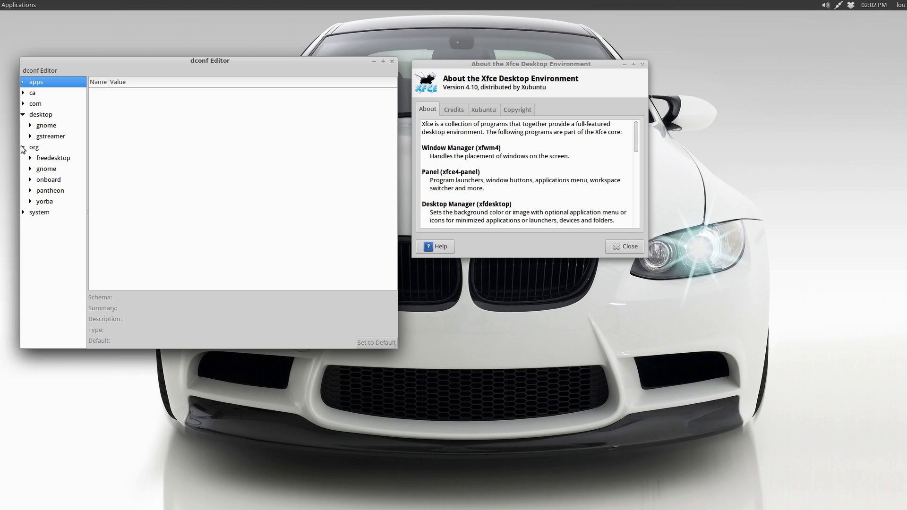
click(30, 191)
click(37, 202)
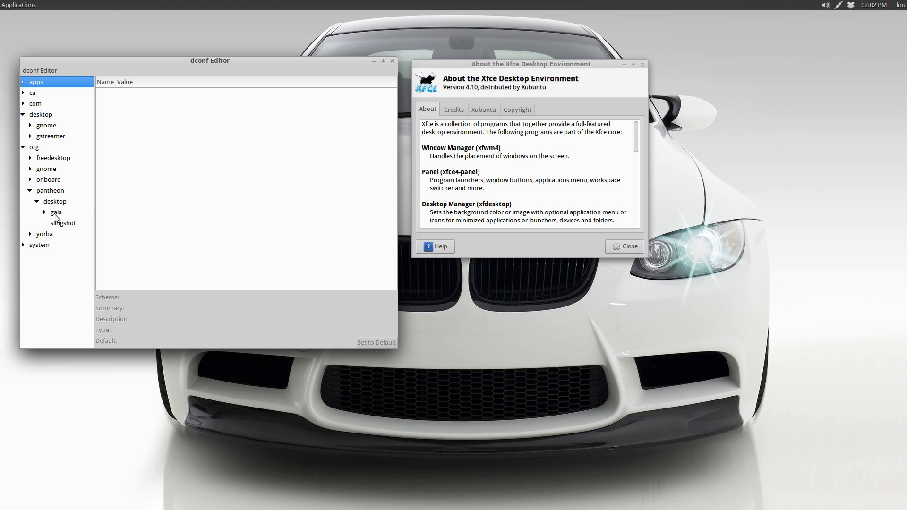
click(44, 212)
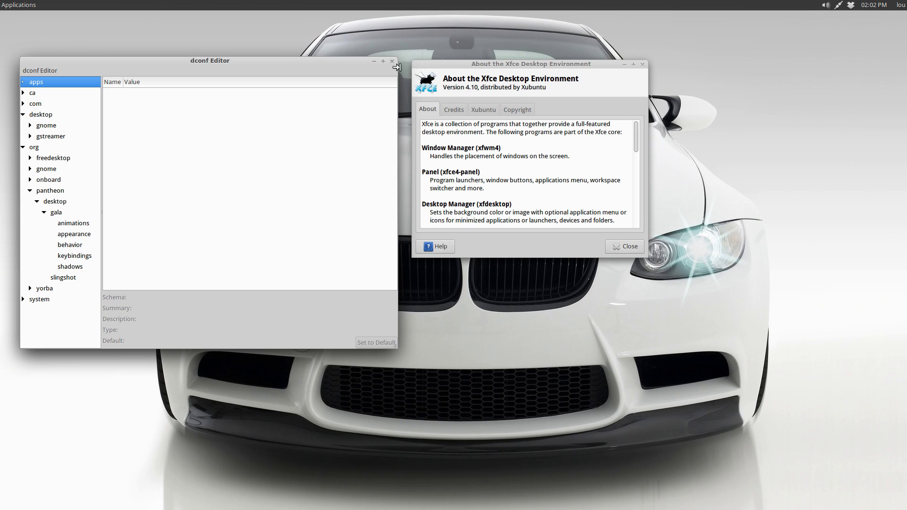
Move the About Xfce window further right and shift the dconf Editor window into the freed space
drag(586, 66, 731, 74)
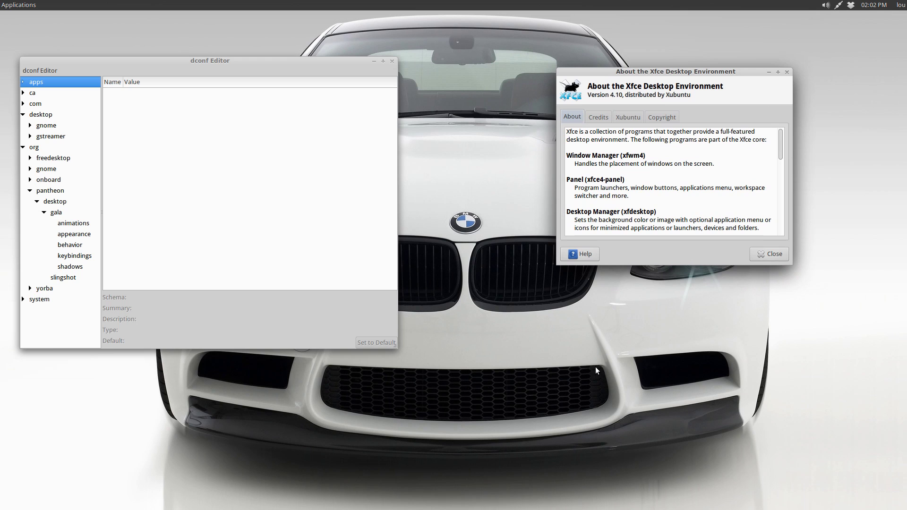
mouse_move(421, 501)
drag(294, 75, 427, 83)
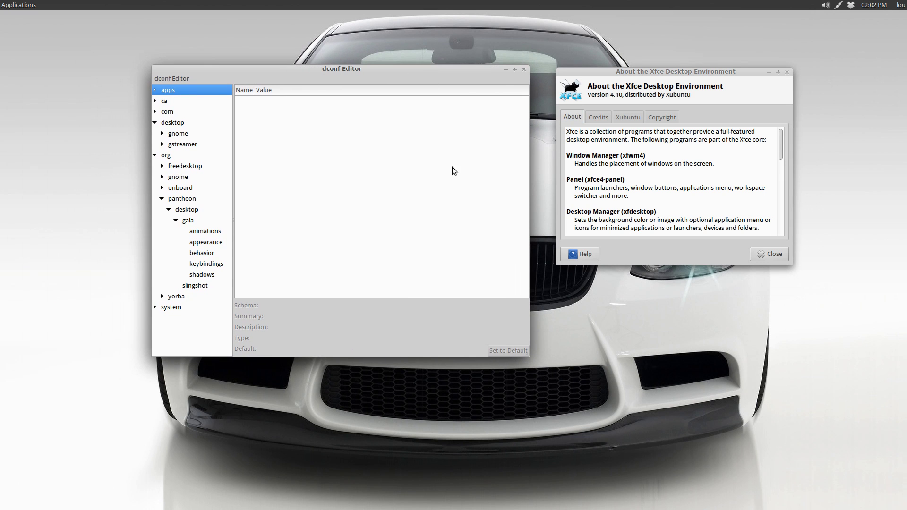
Show the window overview and the workspace overview using the screen's hot corners, returning to the desktop each time
mouse_move(906, 509)
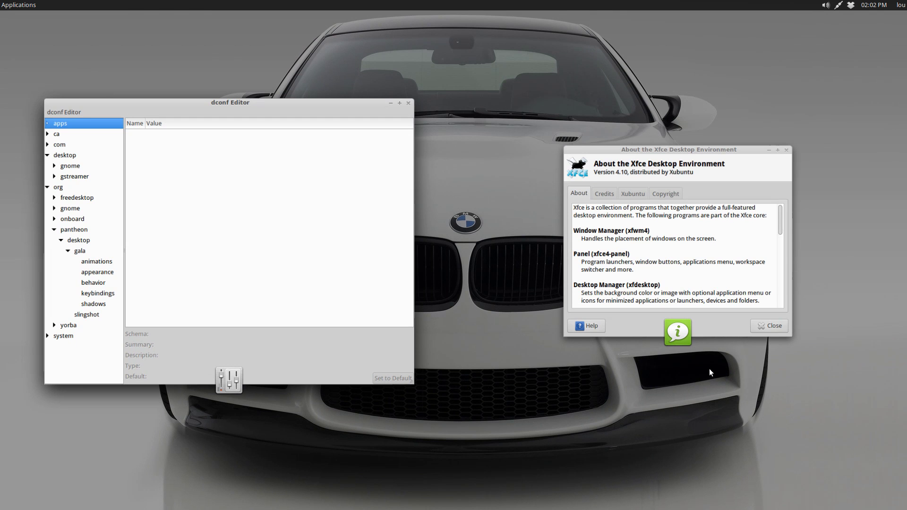
click(690, 282)
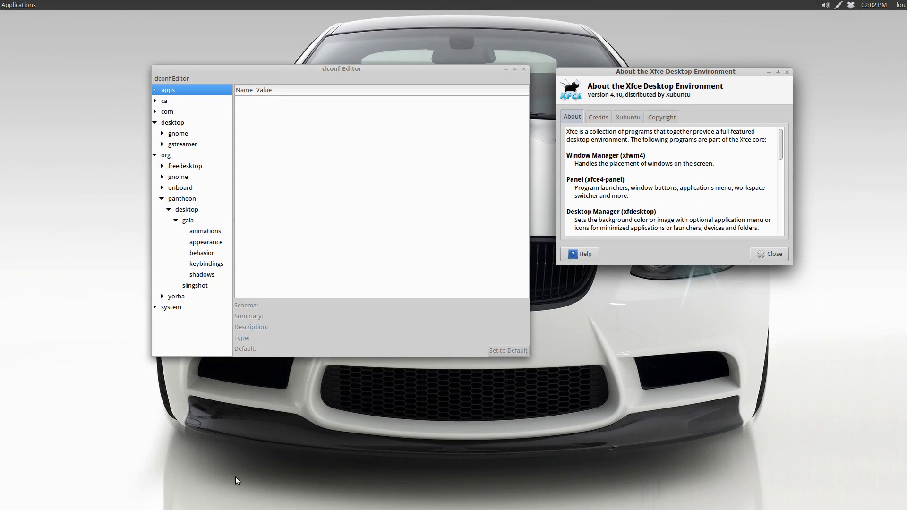
mouse_move(0, 509)
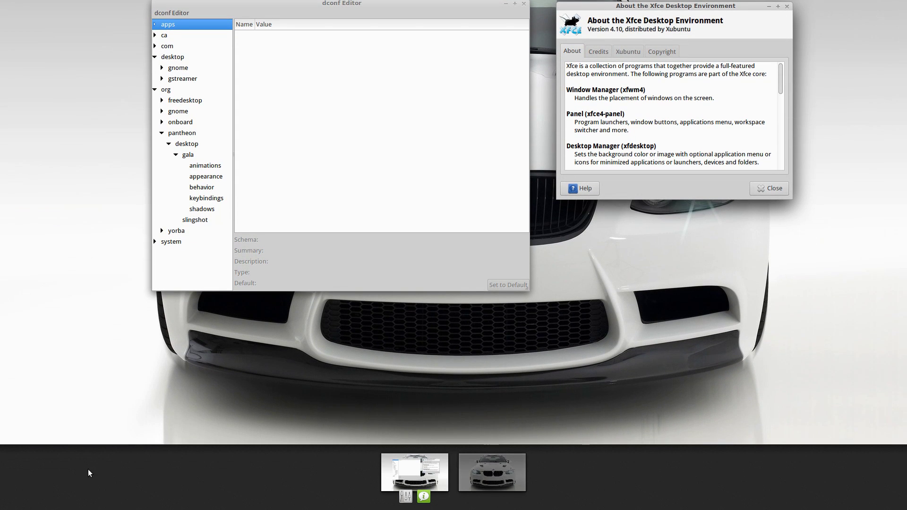
click(257, 315)
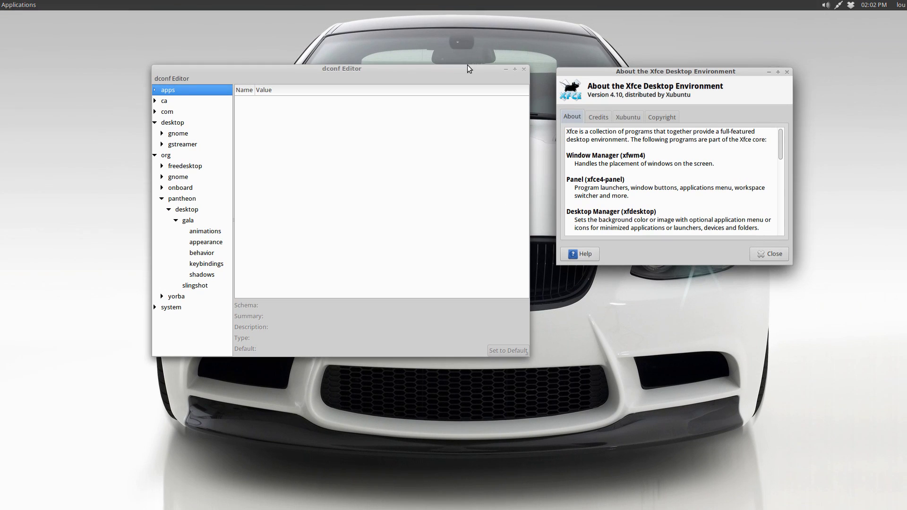
drag(469, 68, 469, 65)
Launch Thunar File Manager and GIMP Image Editor from the dock
mouse_move(518, 504)
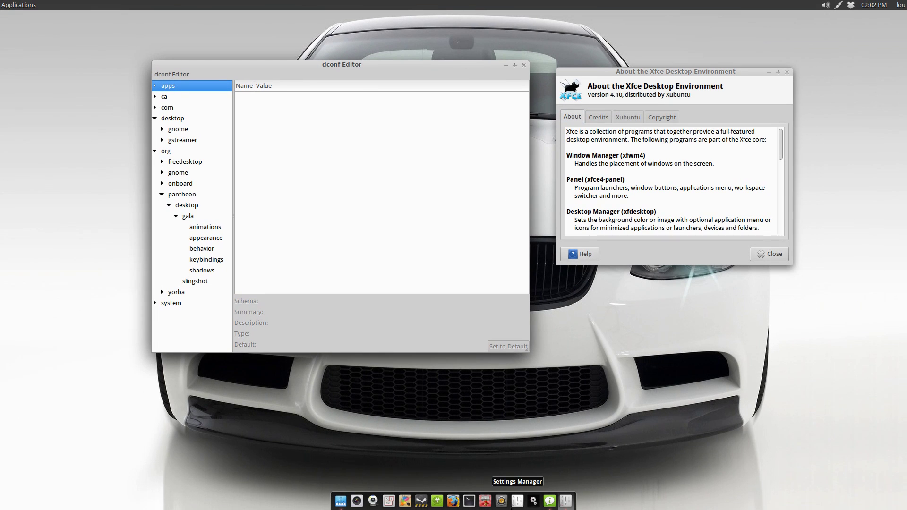
click(486, 502)
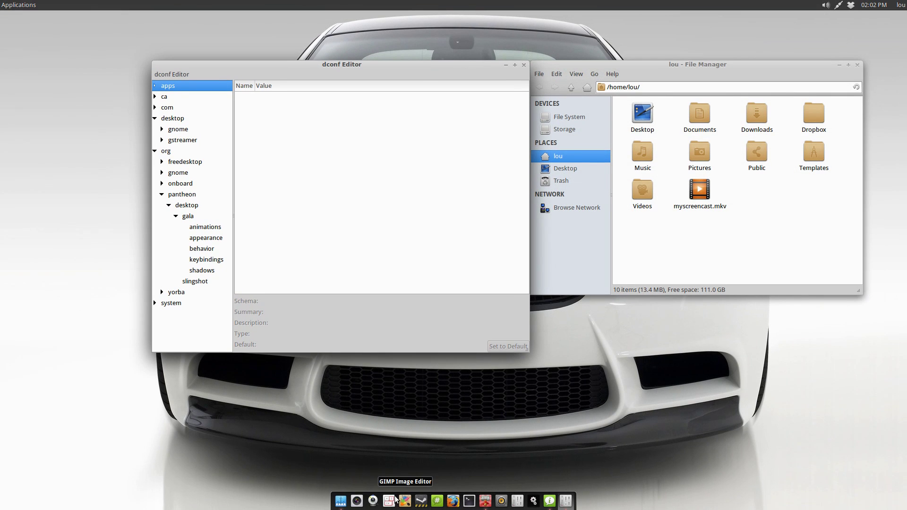
click(396, 499)
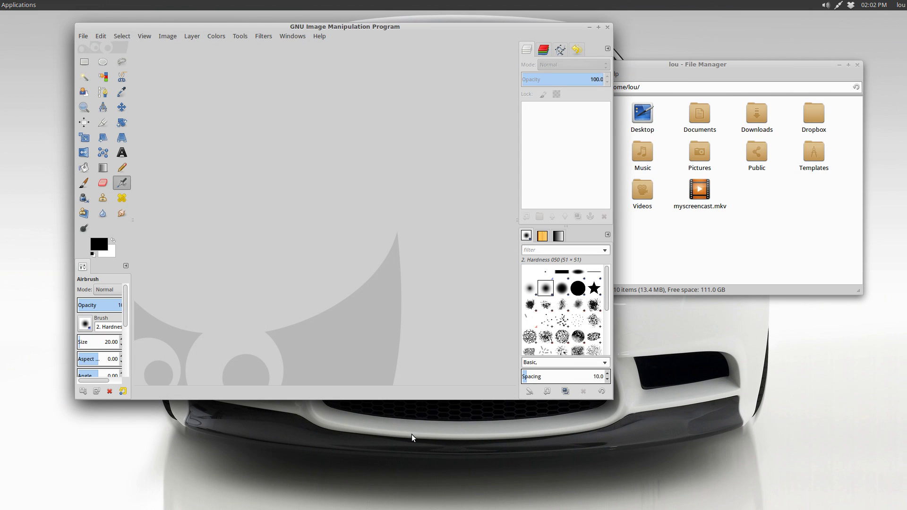
Bring dconf Editor to the front through the window overview, and view the workspace overview before returning to the desktop
key(super+w)
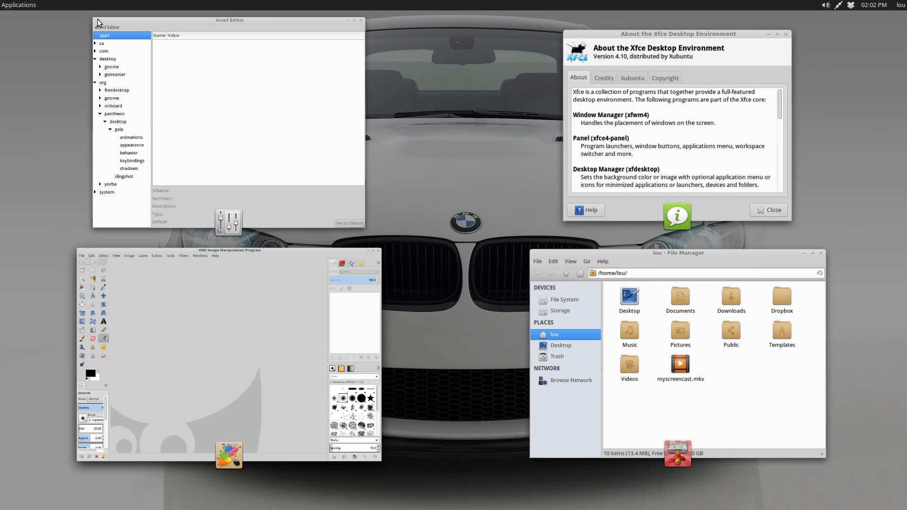
click(97, 19)
key(super+s)
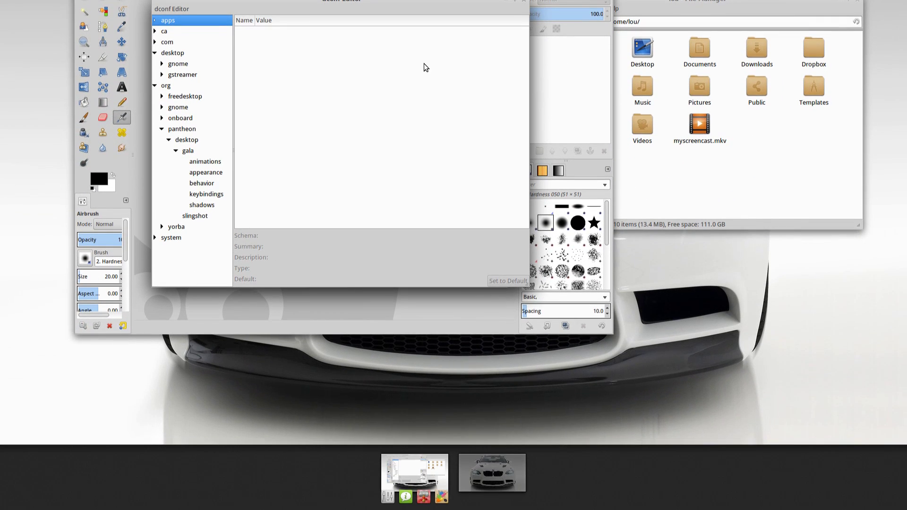
click(317, 222)
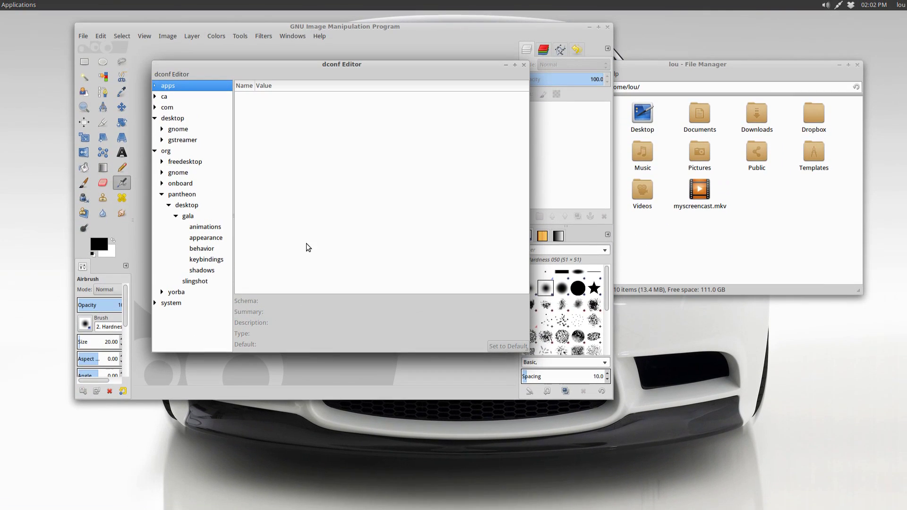
Pick dconf Editor in the window overview, and close both the dconf Editor and GIMP windows
key(super+w)
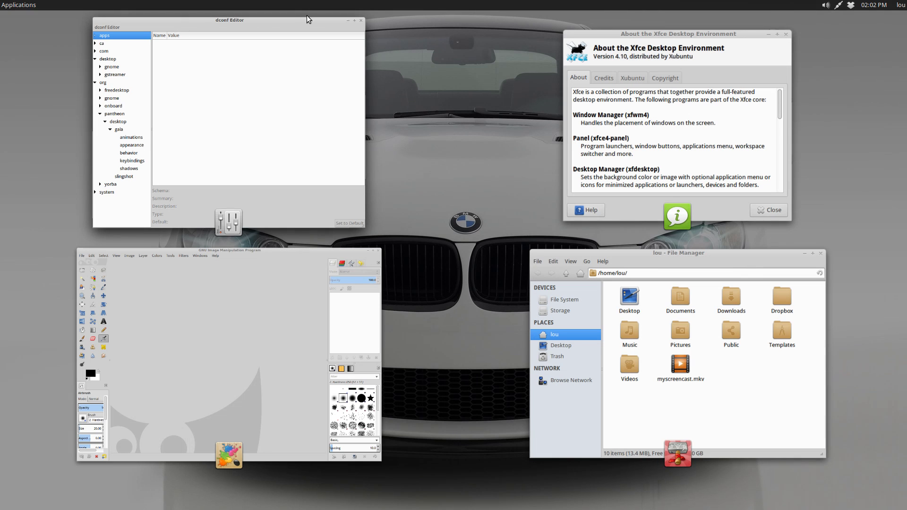
click(356, 18)
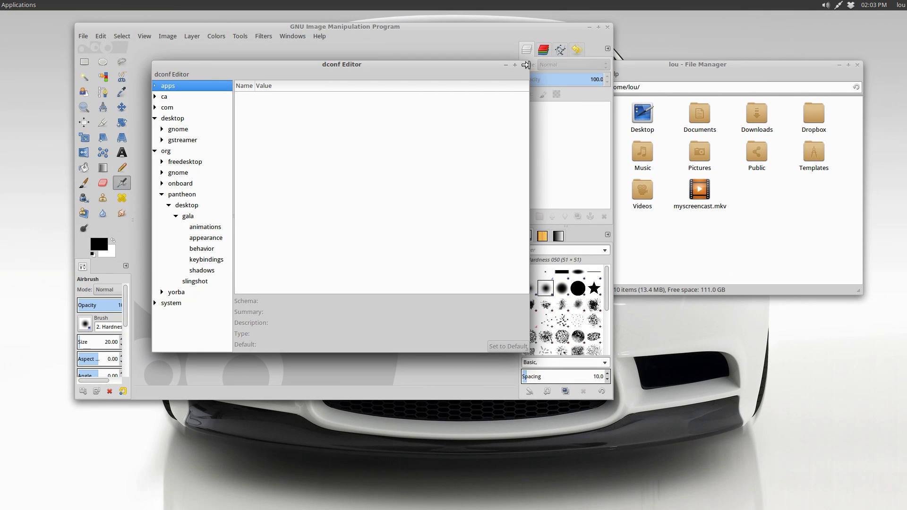
click(525, 65)
click(608, 28)
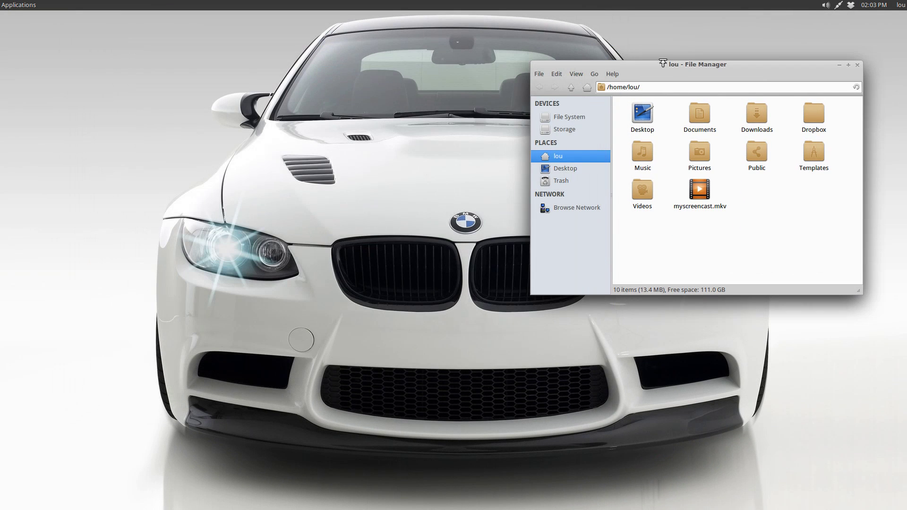
Snap the file manager window to the screen's left edge and to its right edge, and pull it back to floating
drag(676, 69, 0, 84)
drag(277, 14, 906, 81)
drag(824, 17, 712, 76)
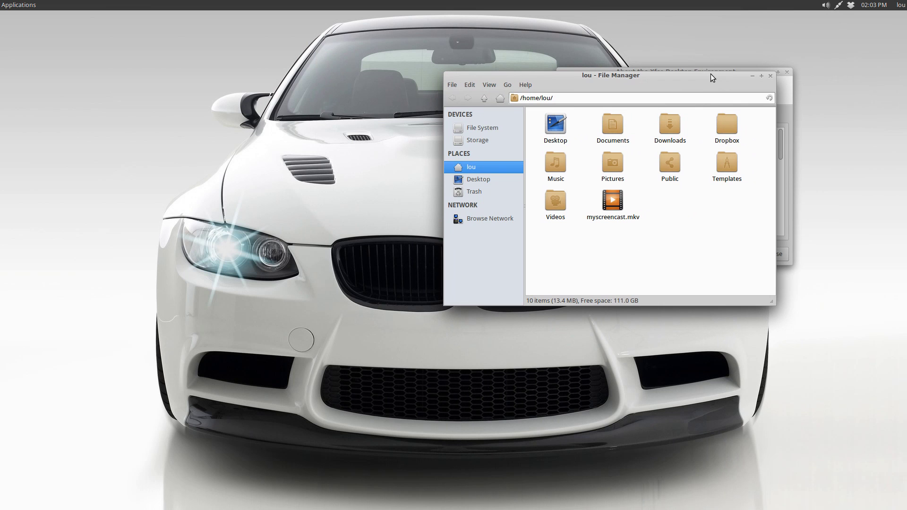
Place the About Xfce window on the left of the desktop and the floating file manager window on the right
drag(688, 79, 589, 90)
drag(724, 70, 309, 101)
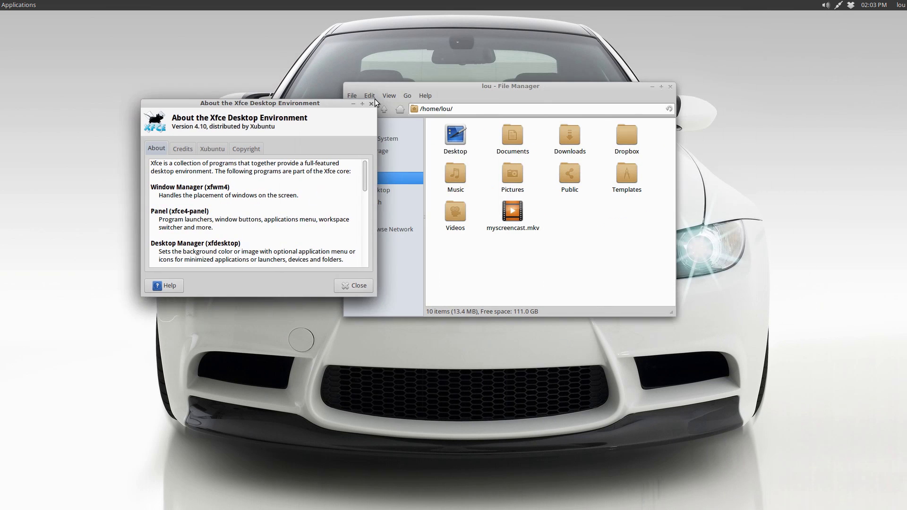
drag(535, 89, 730, 56)
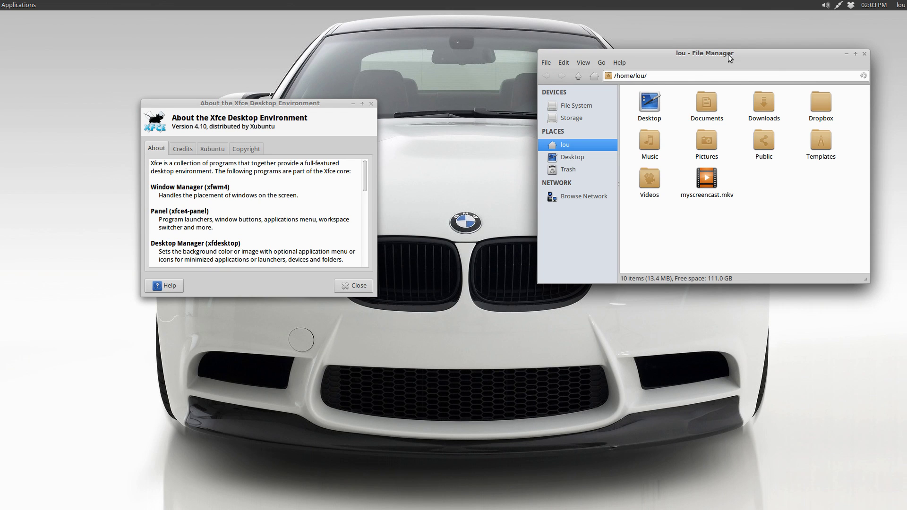
drag(707, 52, 906, 20)
drag(785, 16, 659, 117)
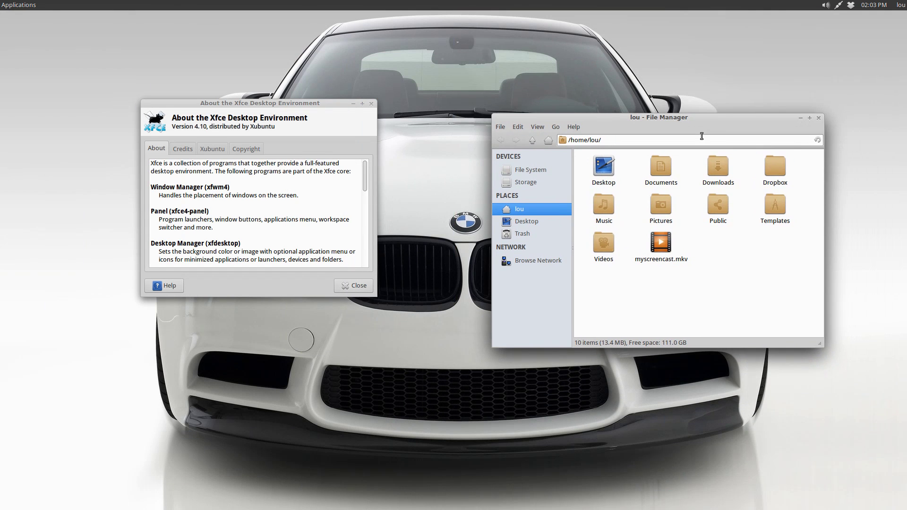
Cycle between the file manager and About Xfce windows with the window switcher
key(alt+Tab)
key(alt+Tab)
key(alt+Tab)
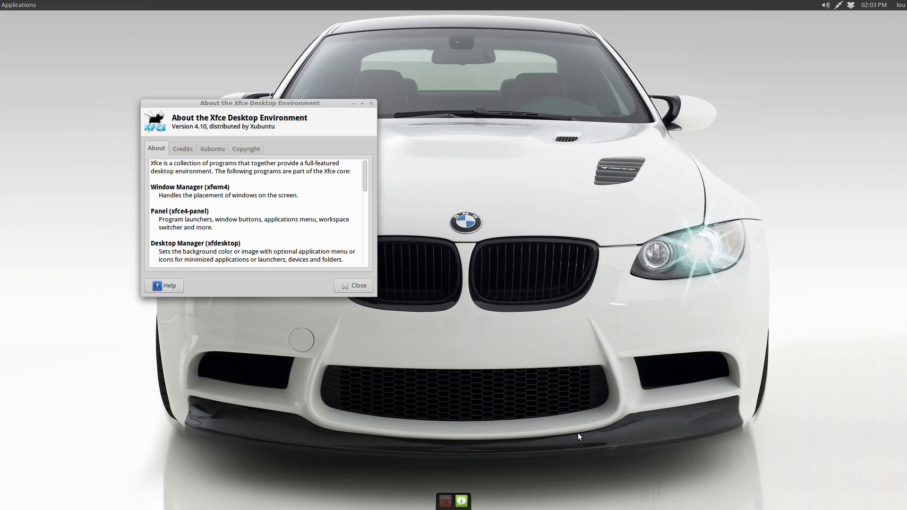
key(alt+Tab)
key(alt+Tab)
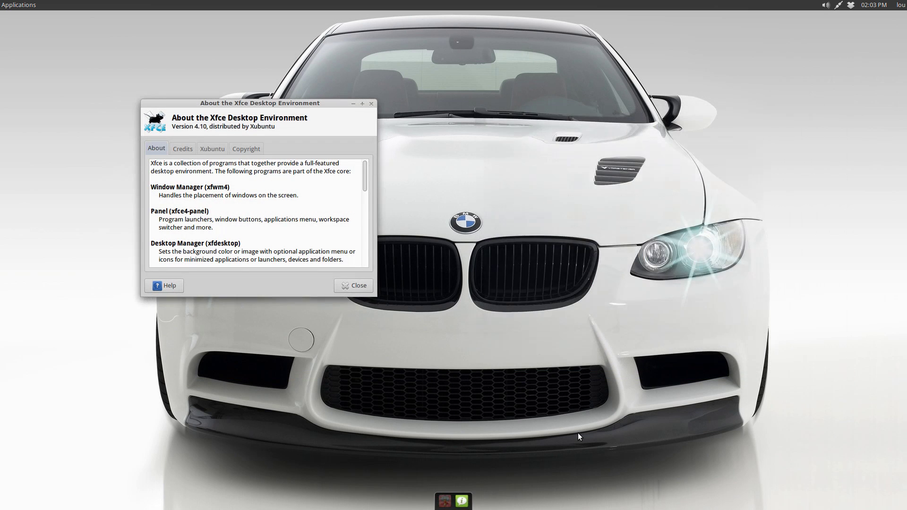